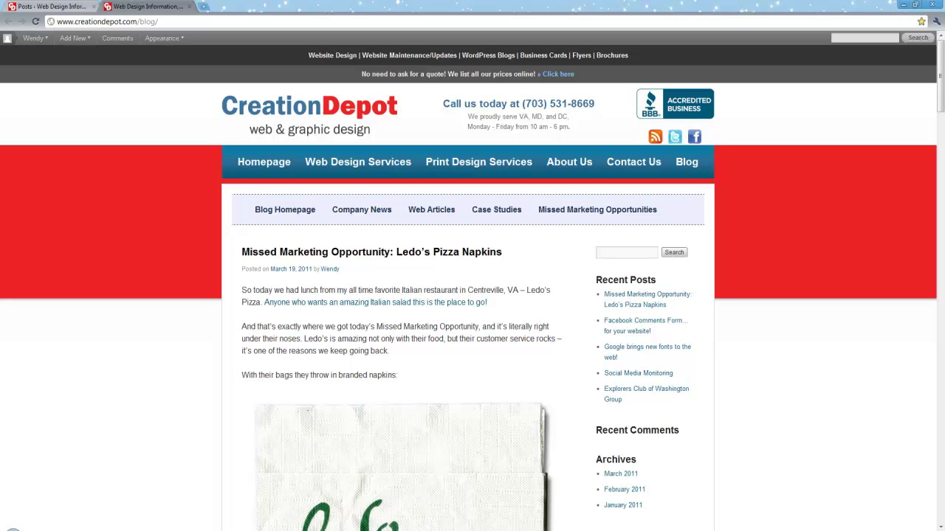
Create a new blog post and enter "sample text" in its body.
mouse_move(73, 37)
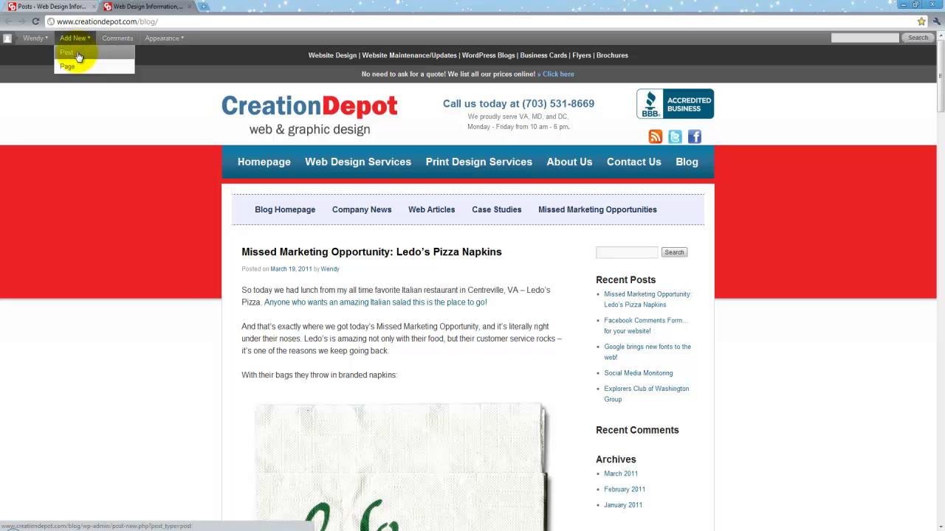
click(76, 55)
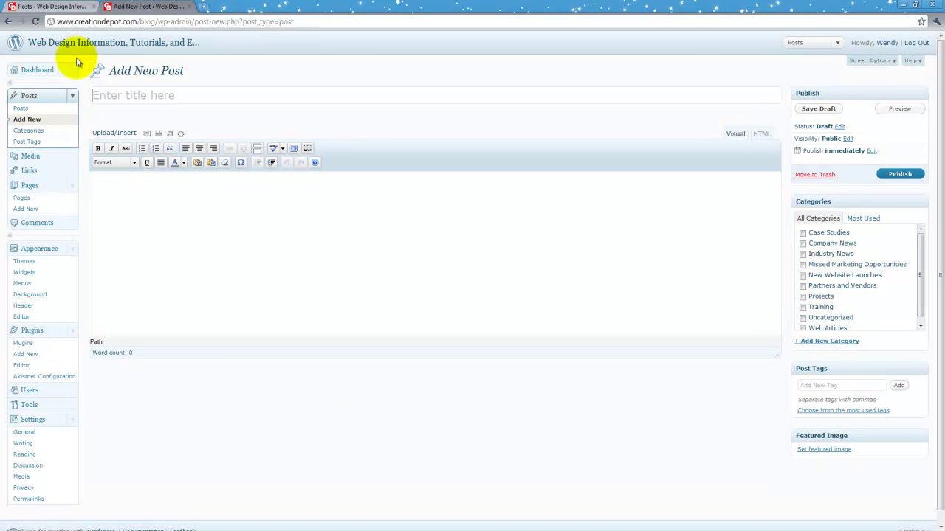
click(168, 214)
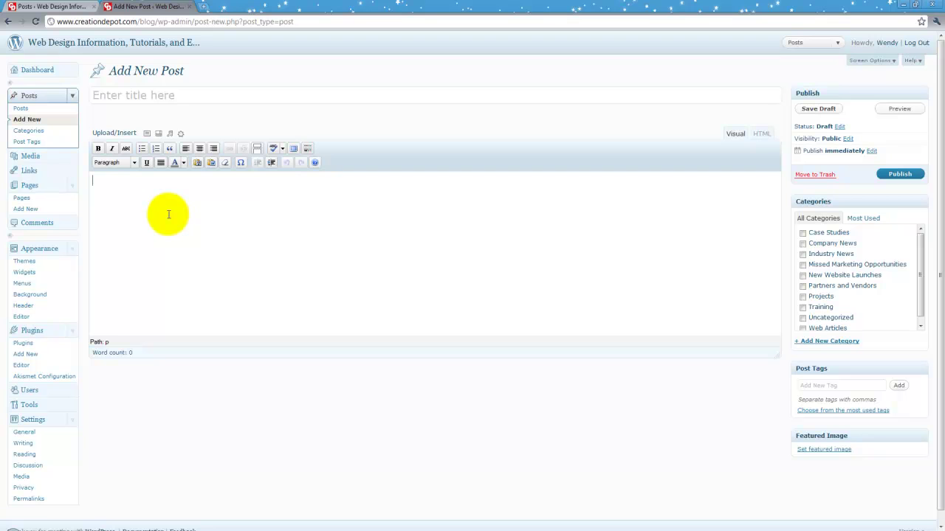
text(sample text)
Hide and redisplay the second row of formatting tools, and format "sample text" as Heading 1.
click(307, 149)
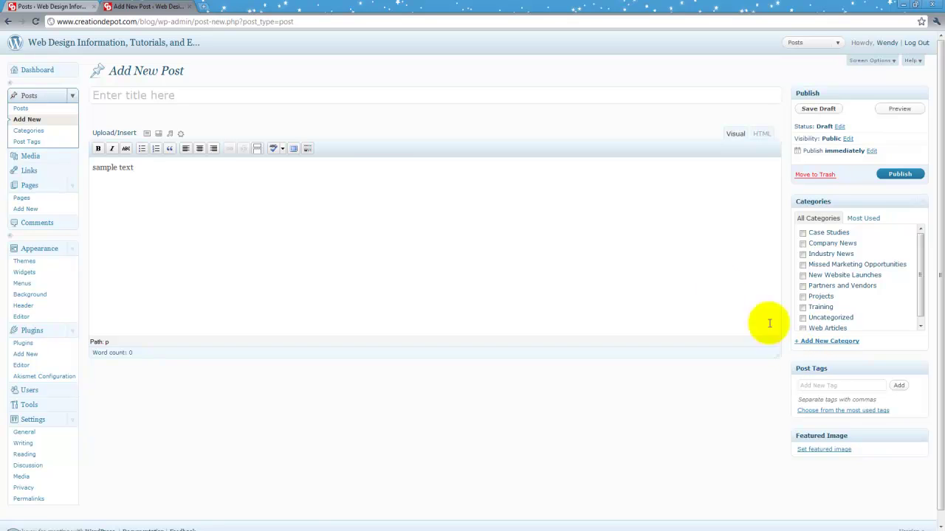
click(308, 149)
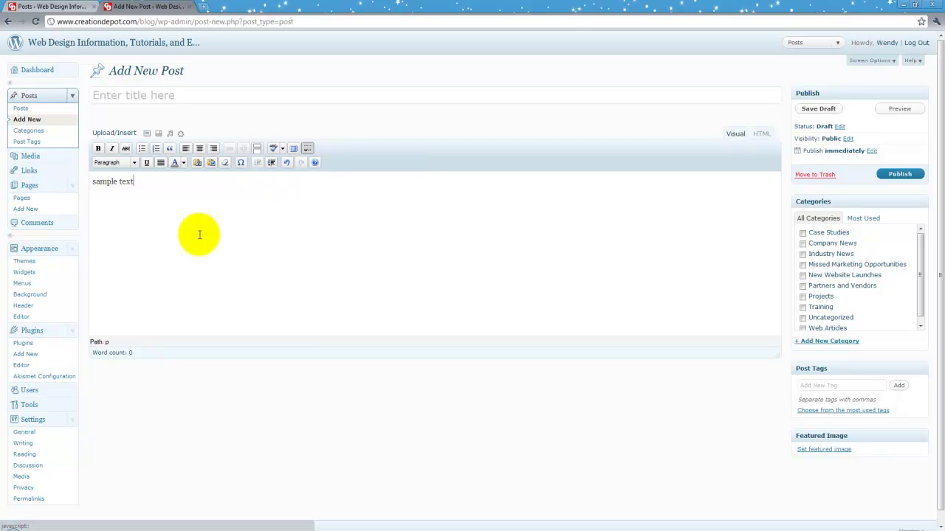
triple_click(111, 182)
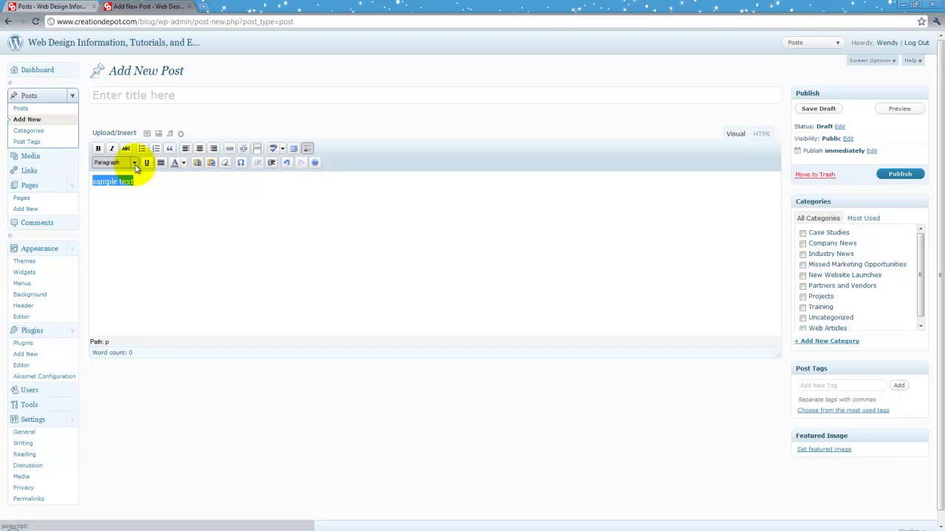
click(135, 163)
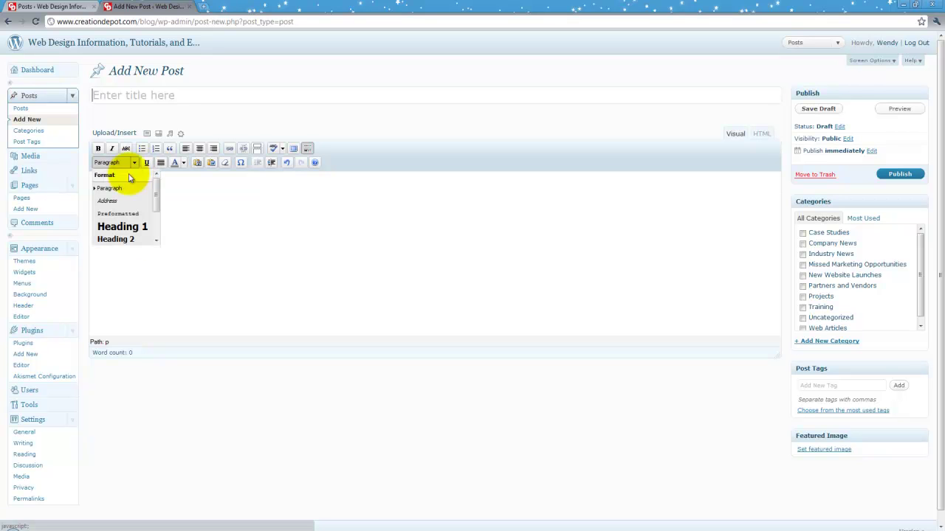
scroll(134, 226, down, 2)
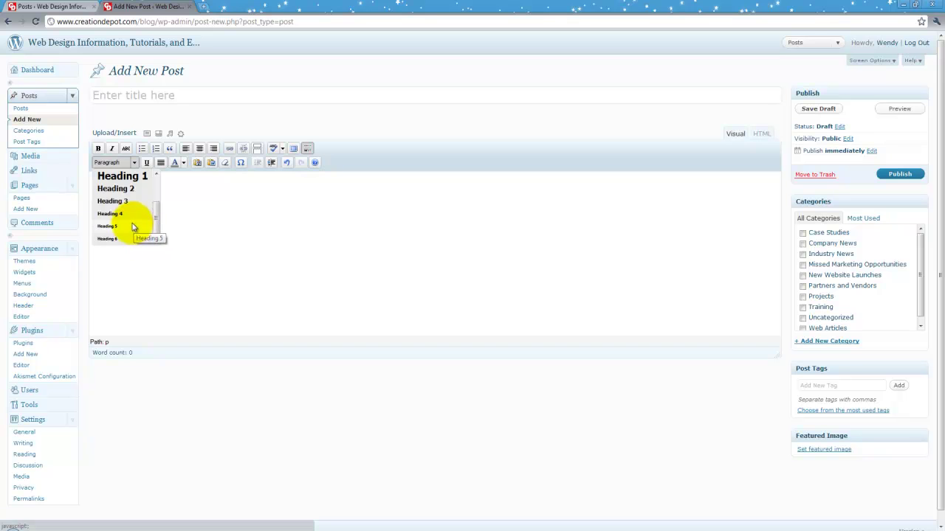
click(124, 177)
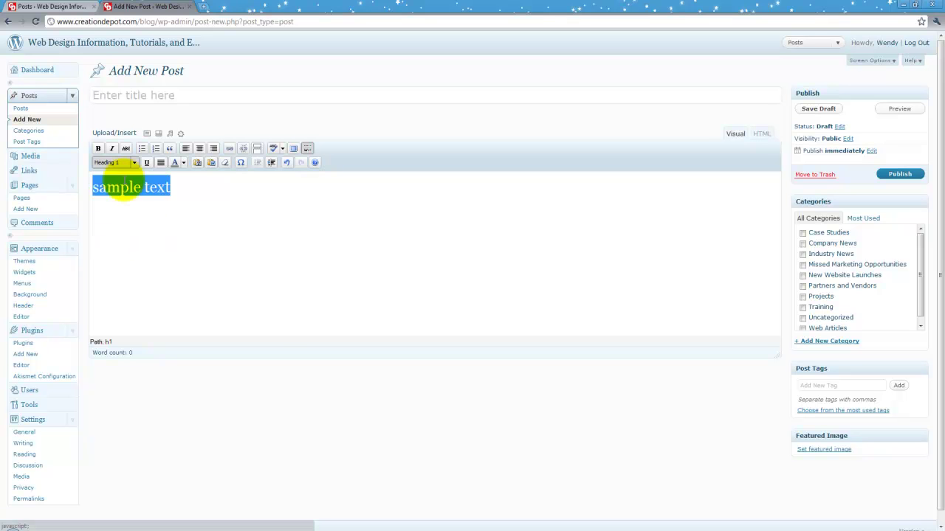
click(211, 267)
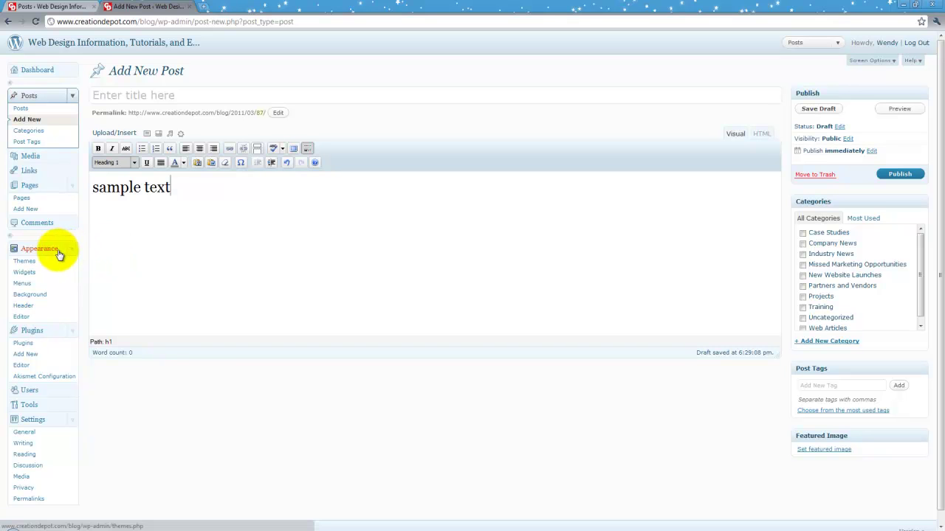
Open the CreationDepot theme's stylesheet (style.css) for editing, leaving the post page without saving.
click(37, 318)
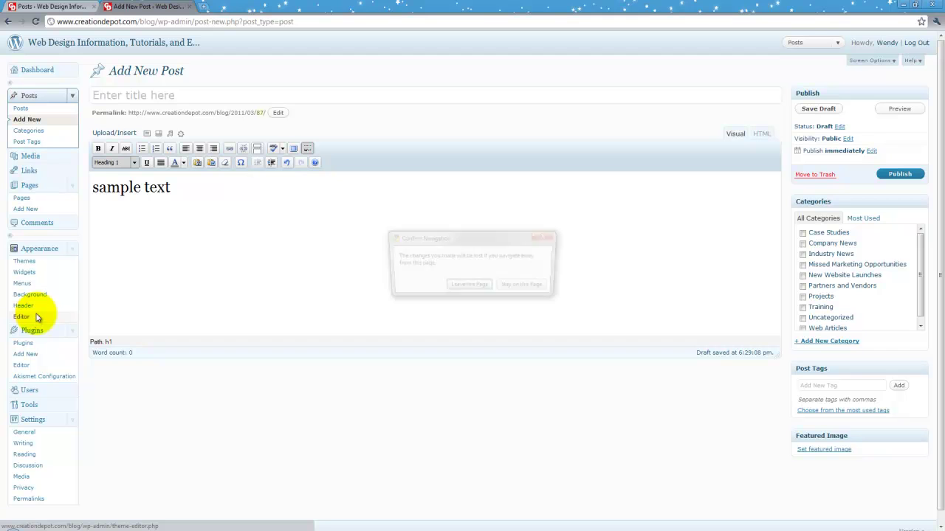
click(477, 290)
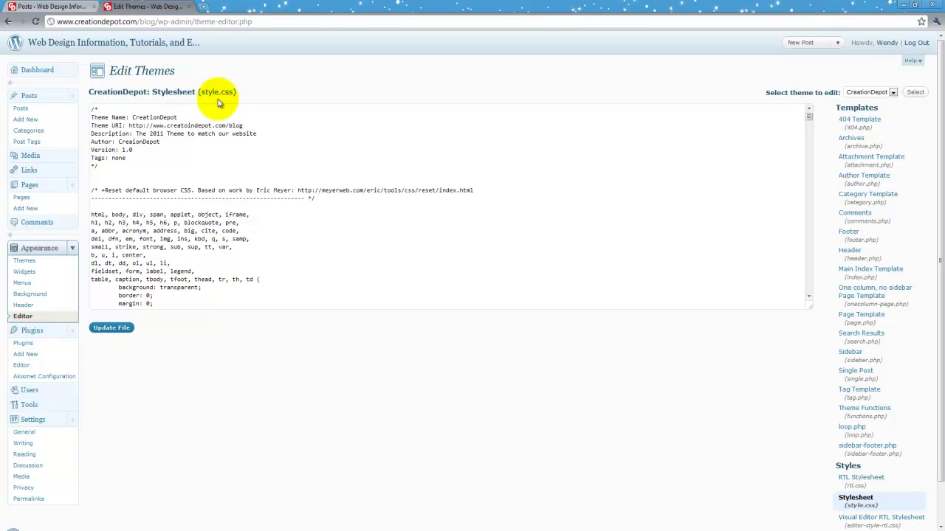
click(303, 237)
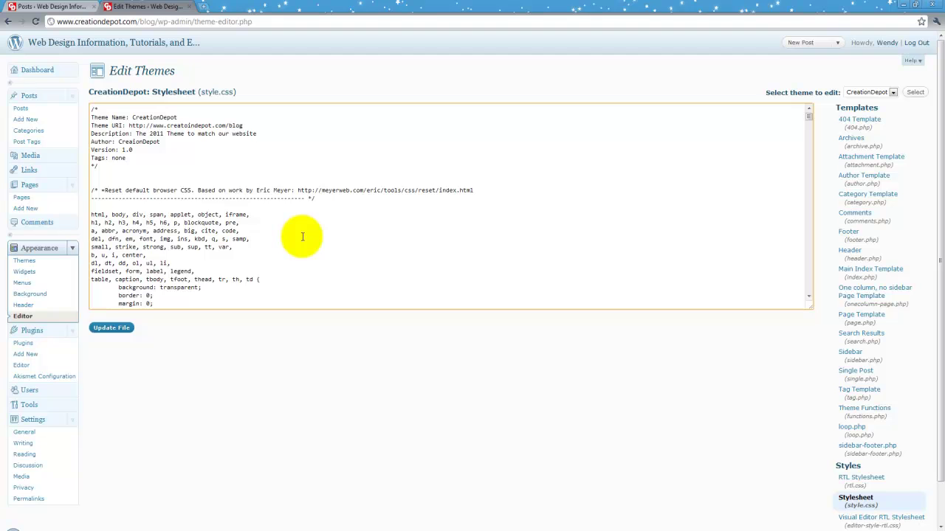
View the published Ledo's Pizza Napkins post and examine the text size of its second body paragraph.
click(67, 6)
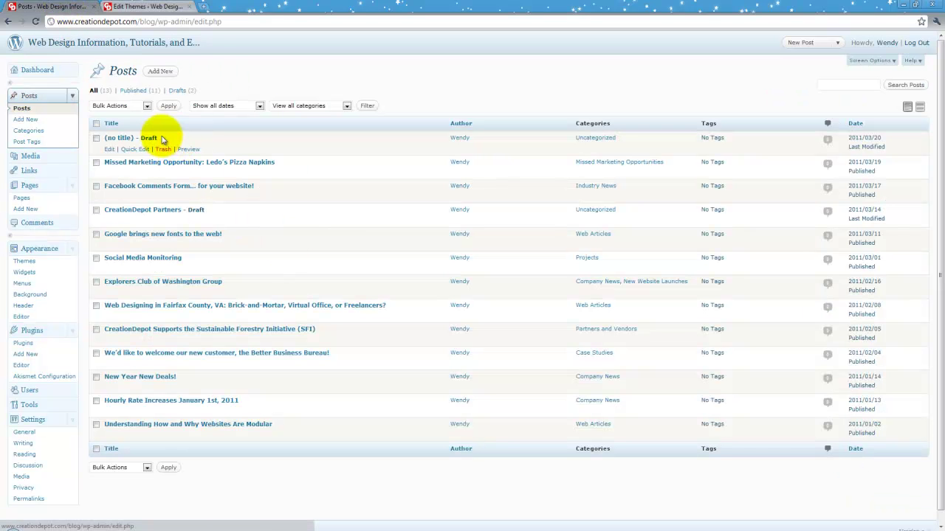
mouse_move(154, 184)
click(184, 172)
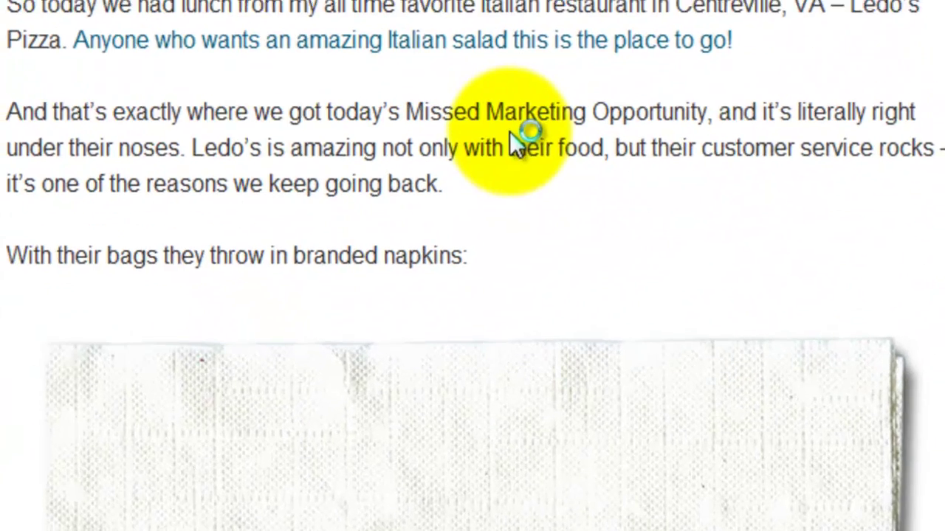
drag(99, 103, 521, 188)
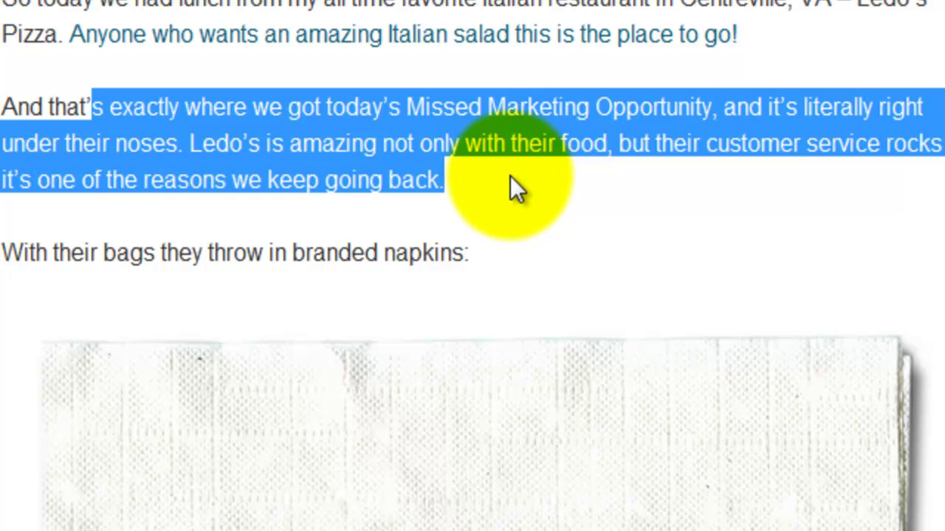
click(510, 174)
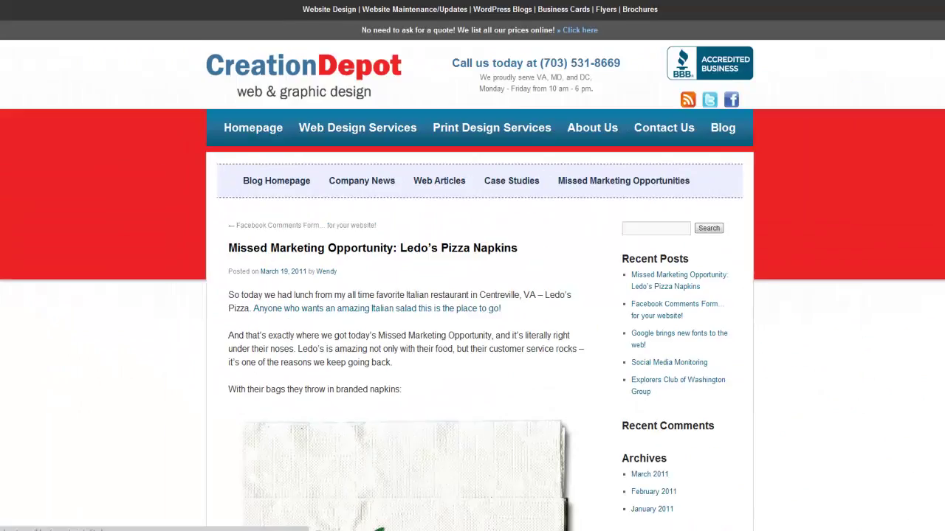
Search the theme stylesheet for "p {" and for "#content textarea" to locate the post text rule.
click(147, 7)
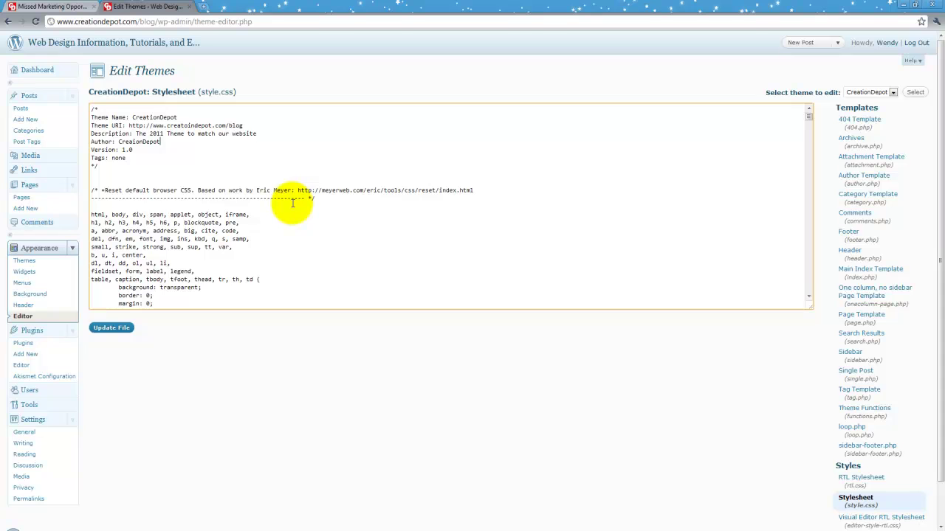
key(ctrl+f)
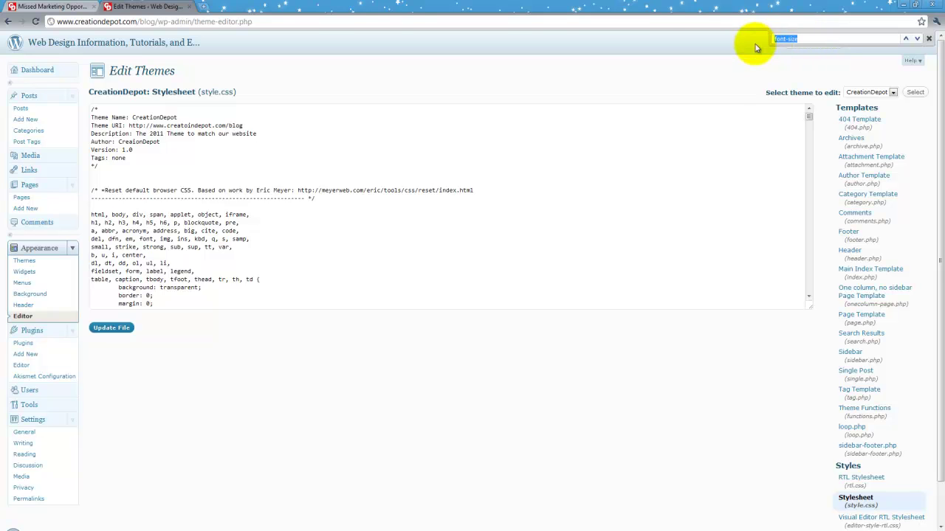
text(p)
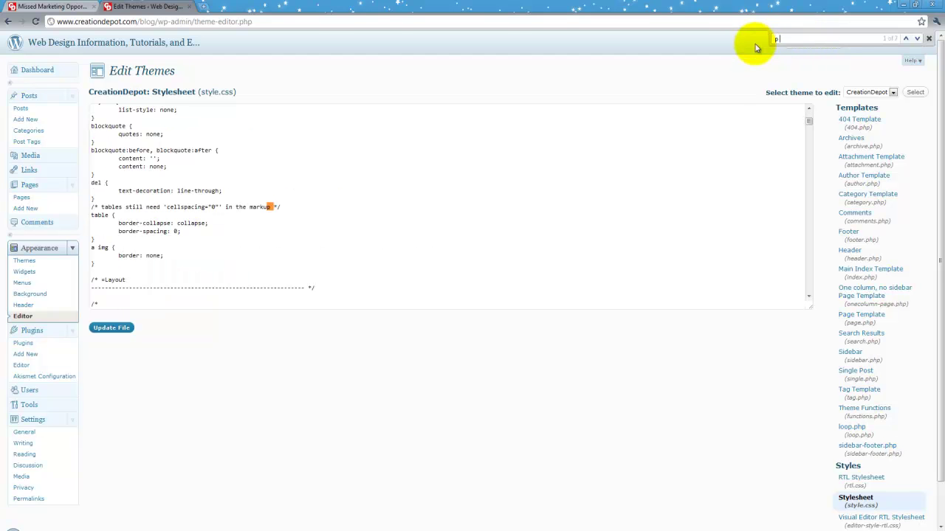
text( {)
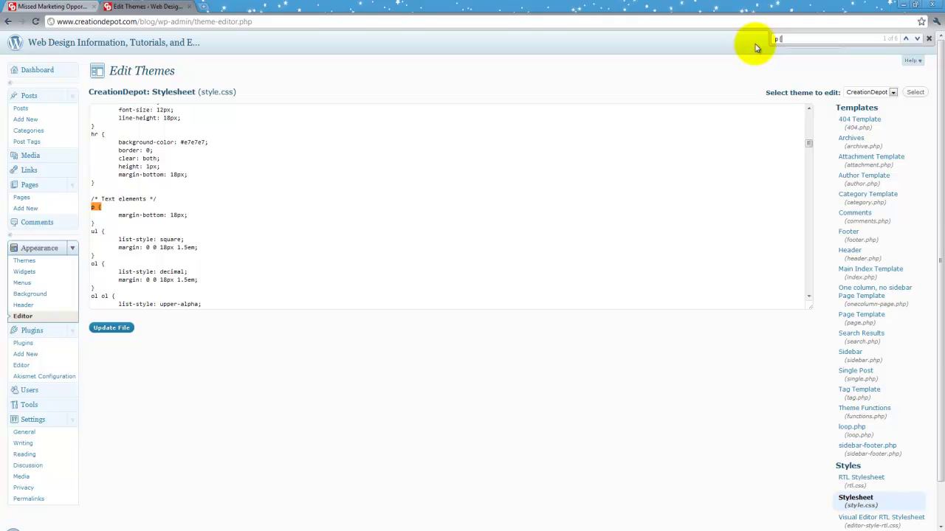
click(917, 38)
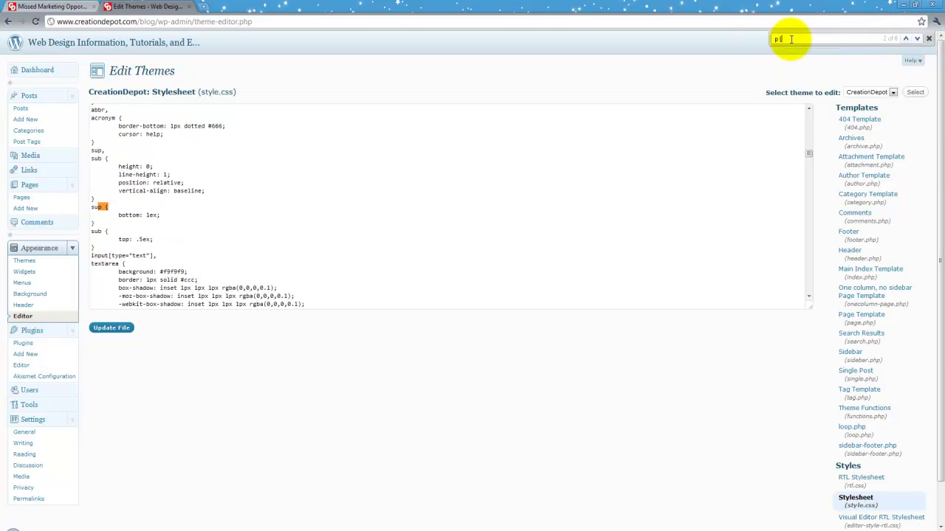
text(#content textarea)
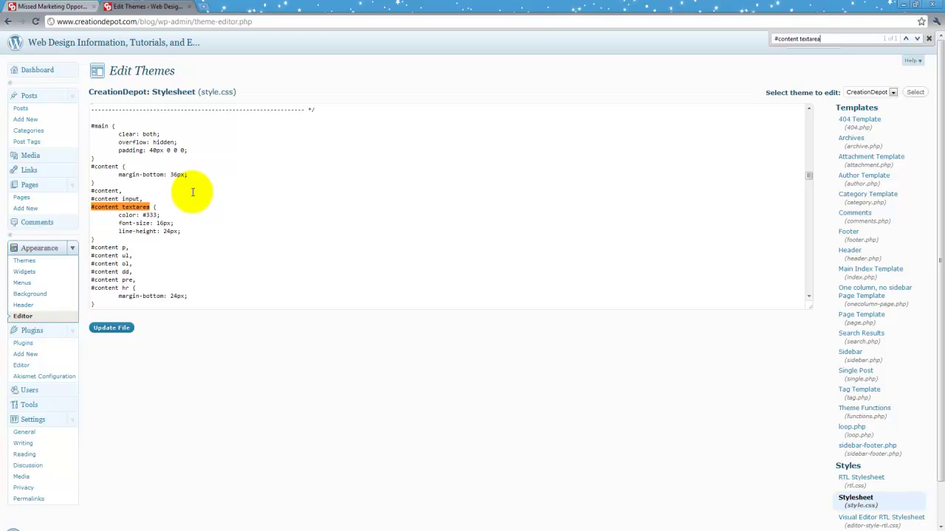
Set the font-size in the #content textarea rule to 60px and update the stylesheet file.
drag(156, 223, 166, 226)
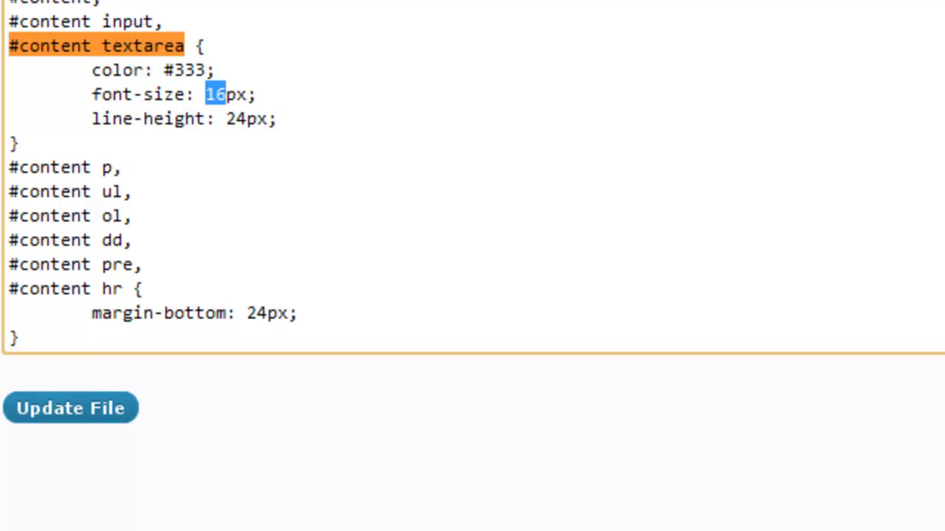
text(60)
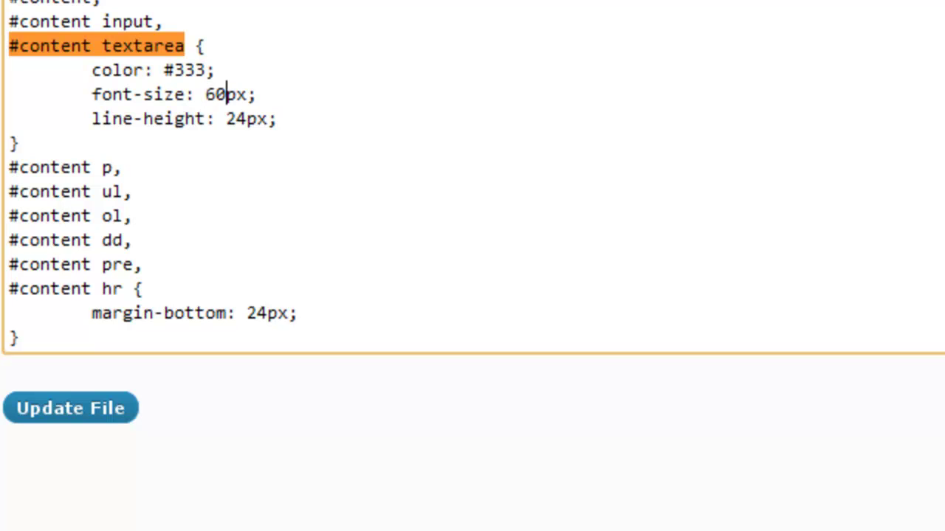
click(936, 154)
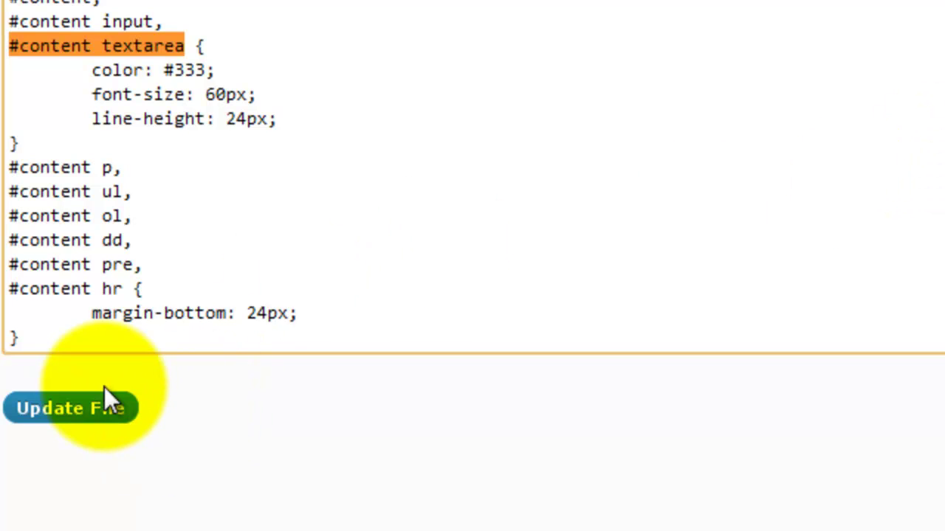
click(100, 417)
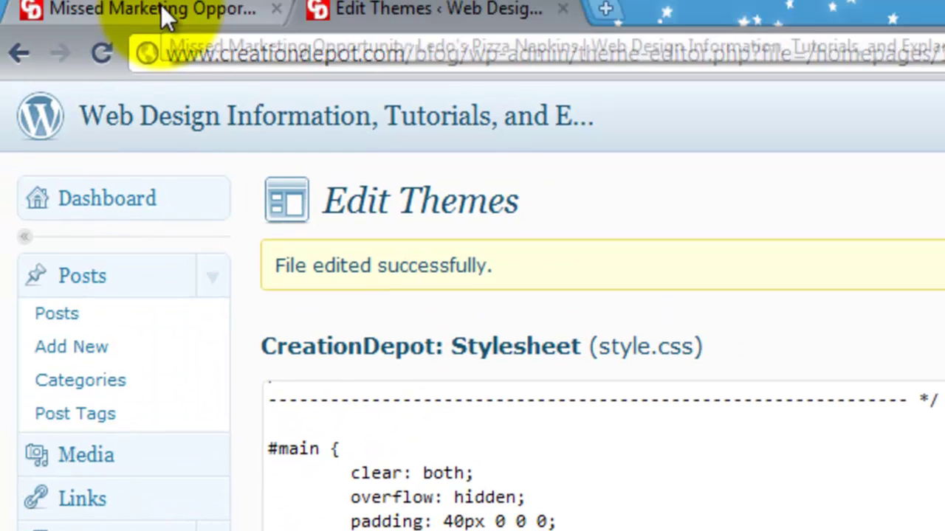
Reload the published Ledo's Pizza Napkins post and compare its body text size with its title.
click(165, 17)
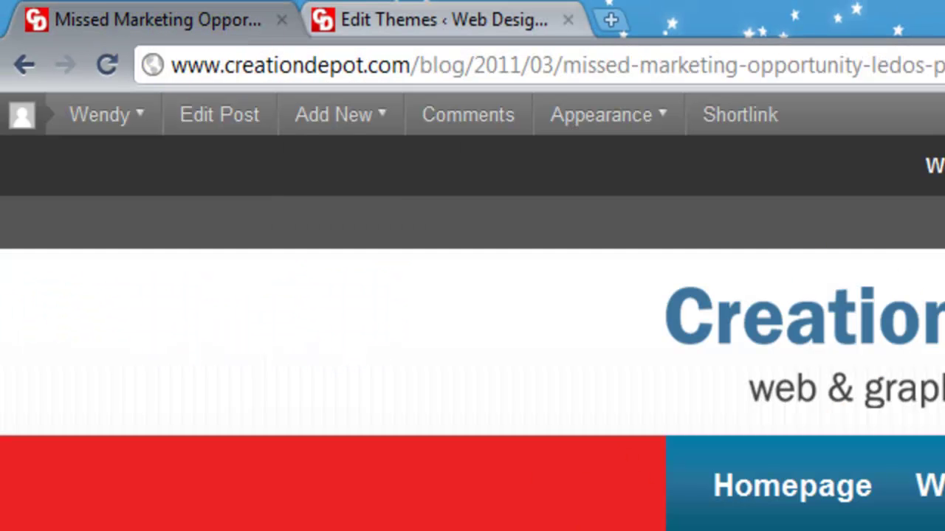
key(F5)
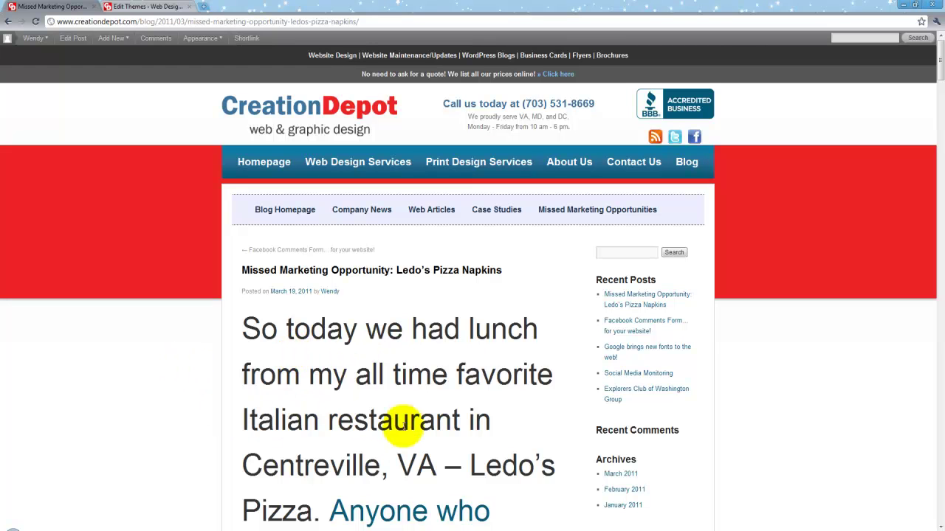
drag(392, 375, 344, 328)
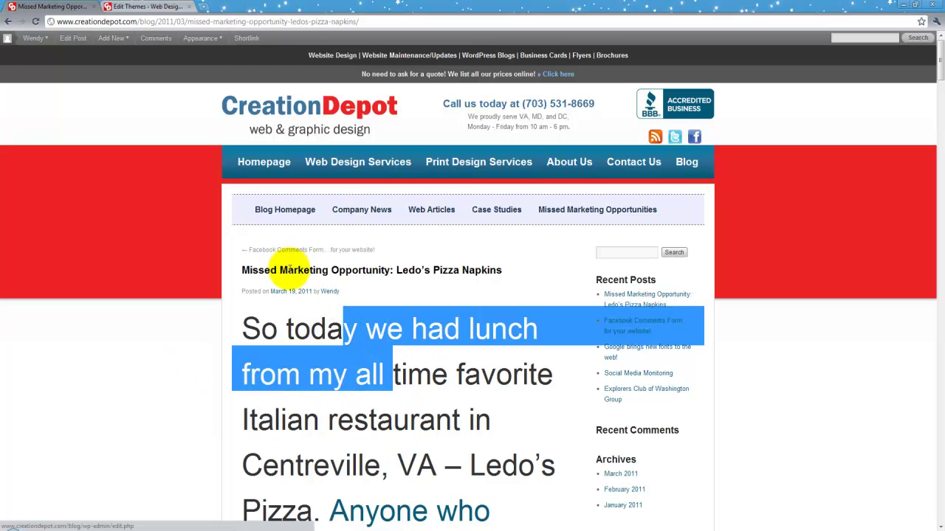
drag(290, 270, 392, 270)
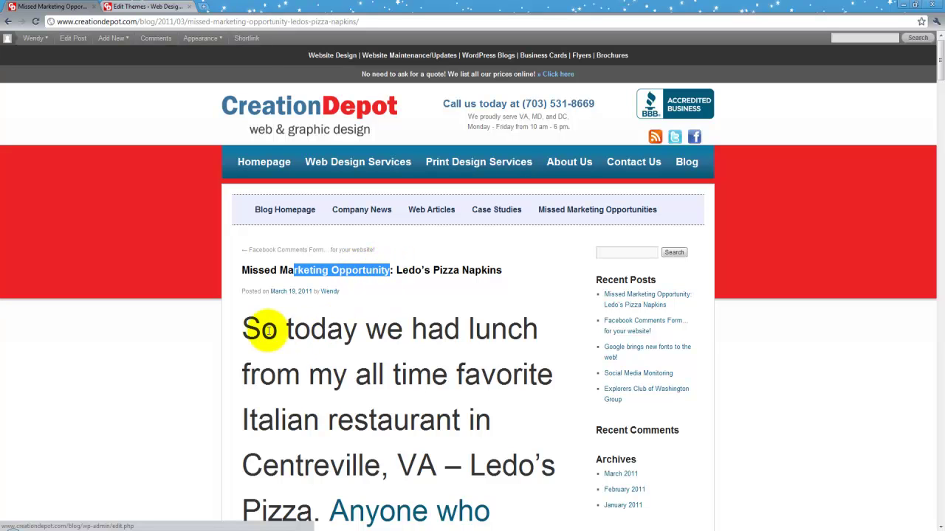
drag(261, 329, 419, 419)
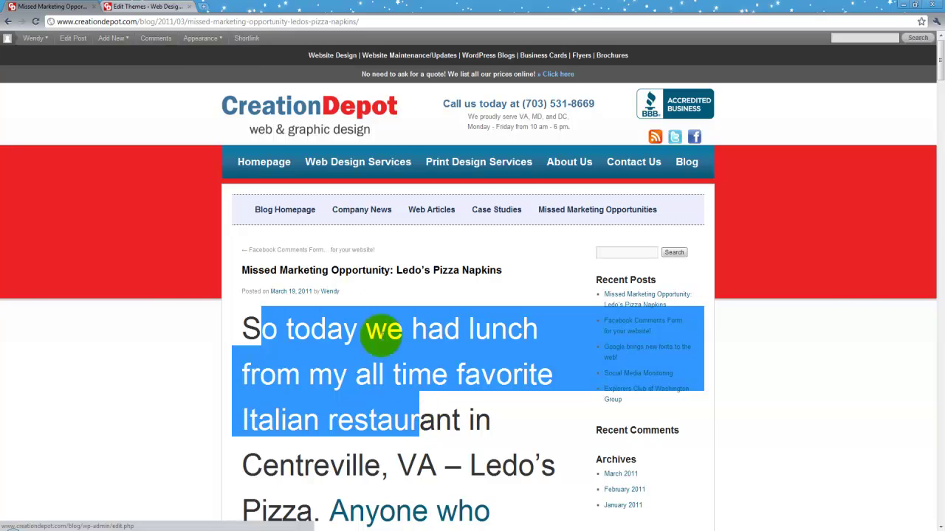
Set the font-size in the #content textarea rule back to 16px and update the stylesheet file.
click(151, 7)
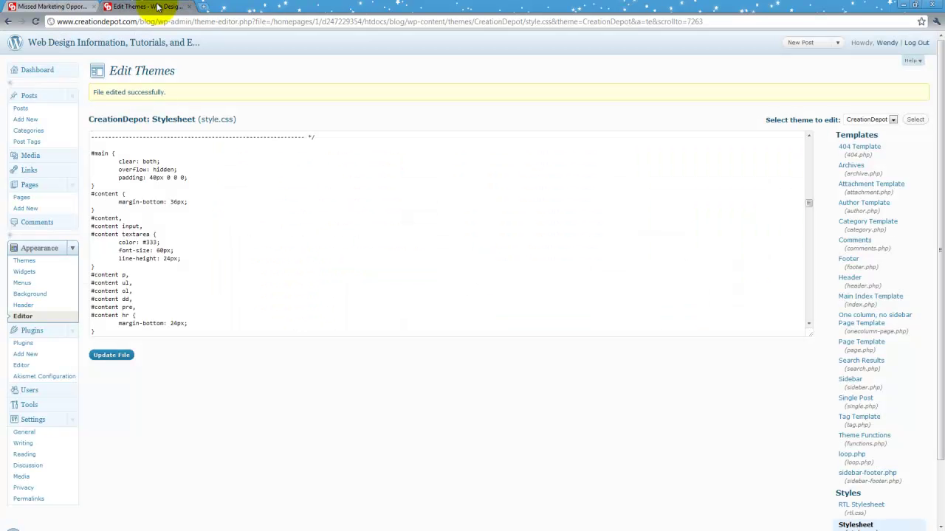
click(195, 302)
drag(156, 250, 164, 251)
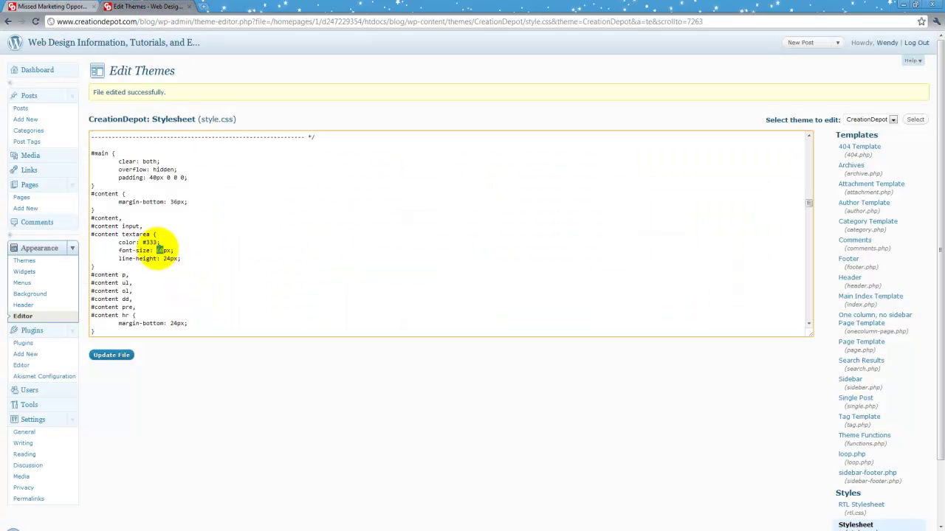
text(16)
click(103, 359)
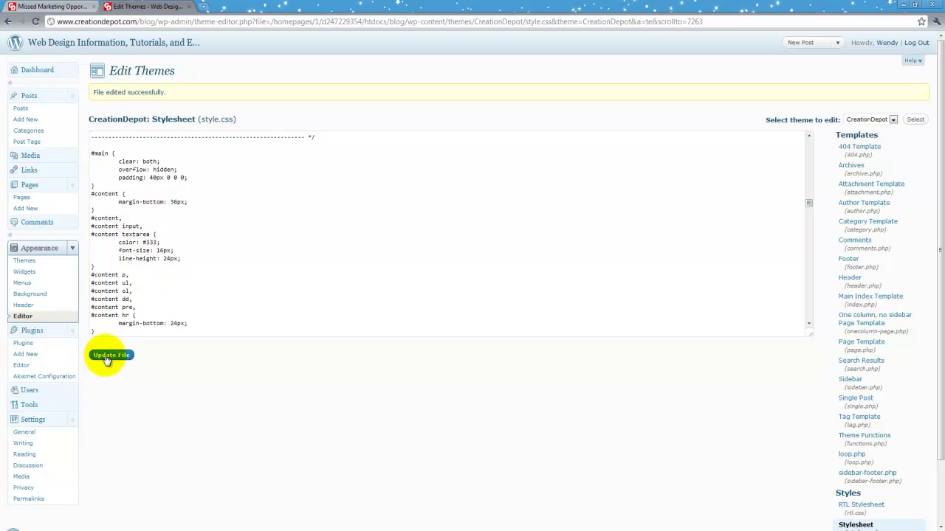
Open the blog's posts list, and reload the published Ledo's Pizza Napkins post to check its body text size.
click(39, 115)
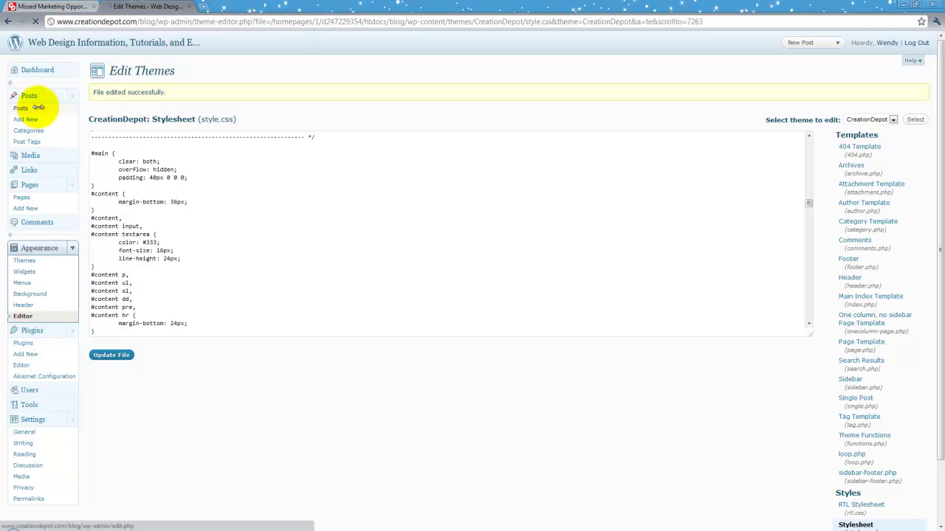
click(51, 7)
click(34, 21)
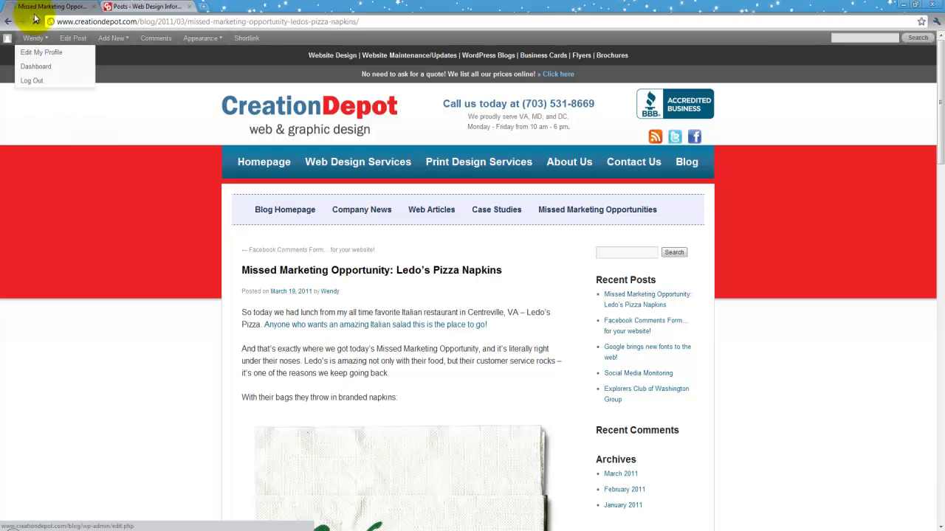
Return to the posts list and open a blank post for editing.
click(118, 9)
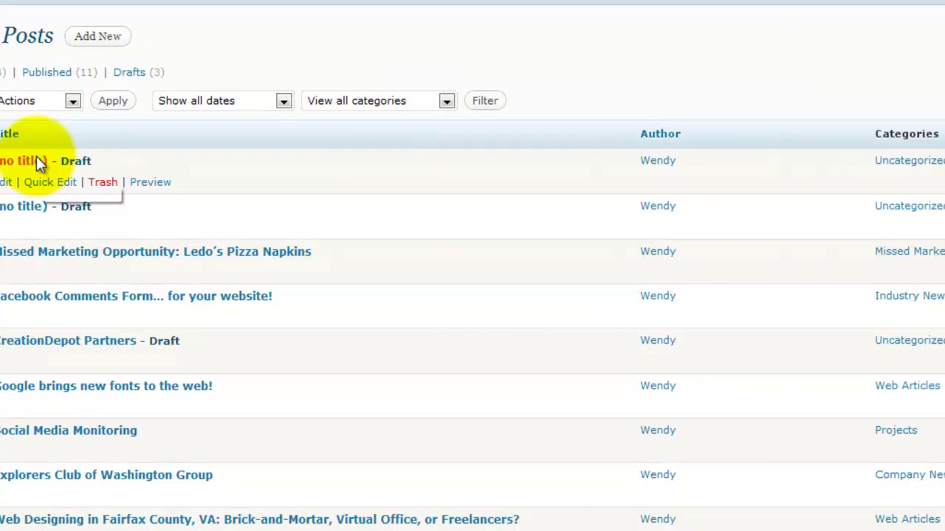
click(4, 153)
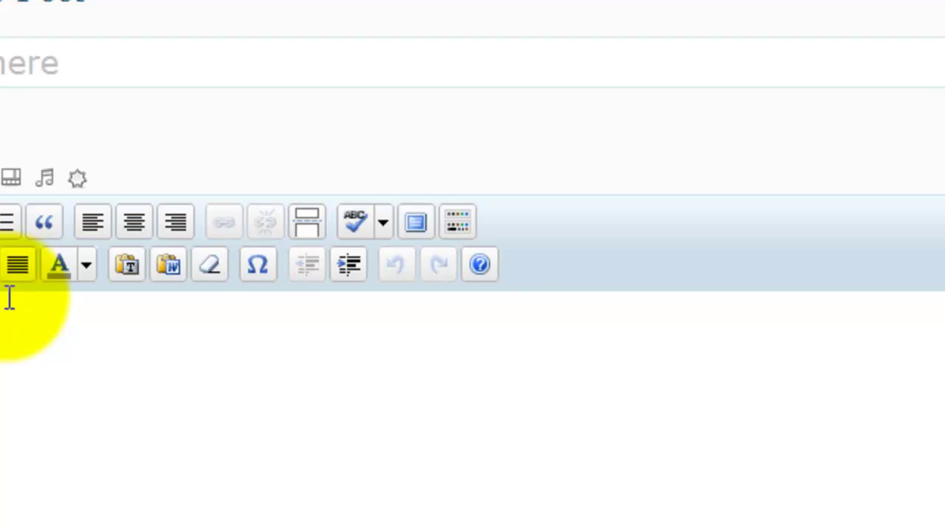